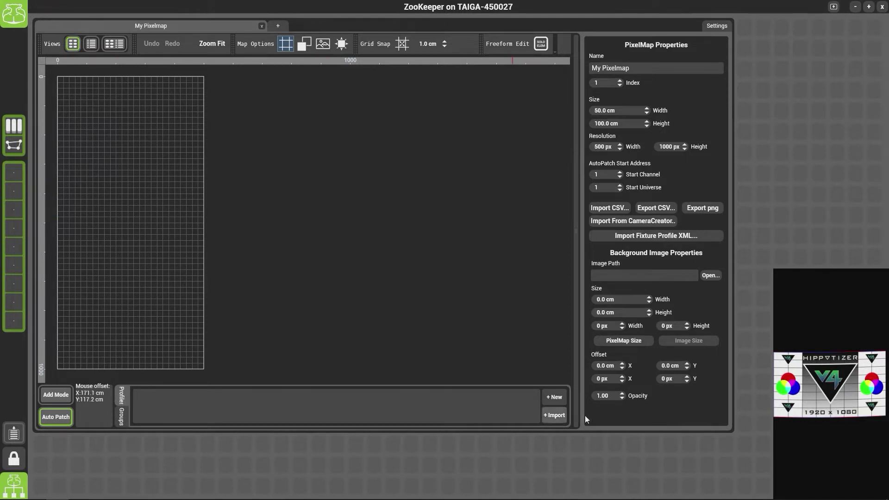
- Create a new Generic 'New Profile' fixture profile and show its Fixture Profile Properties
left_click(549, 398)
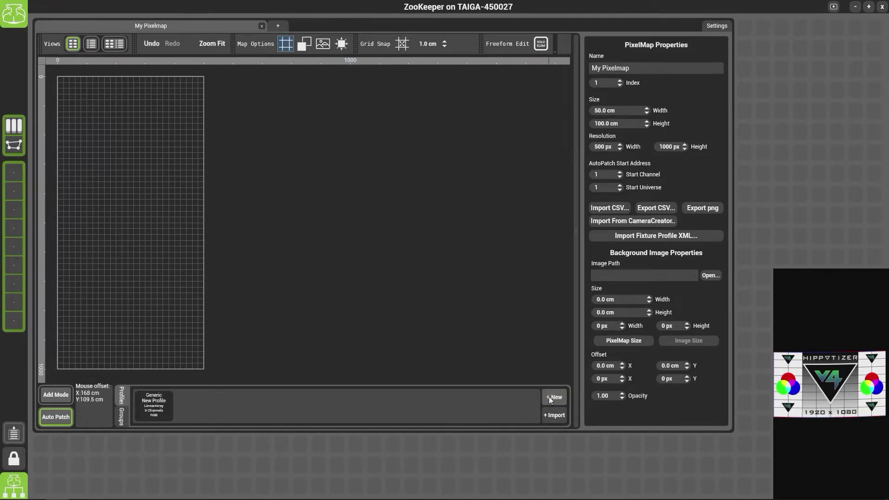
left_click(163, 403)
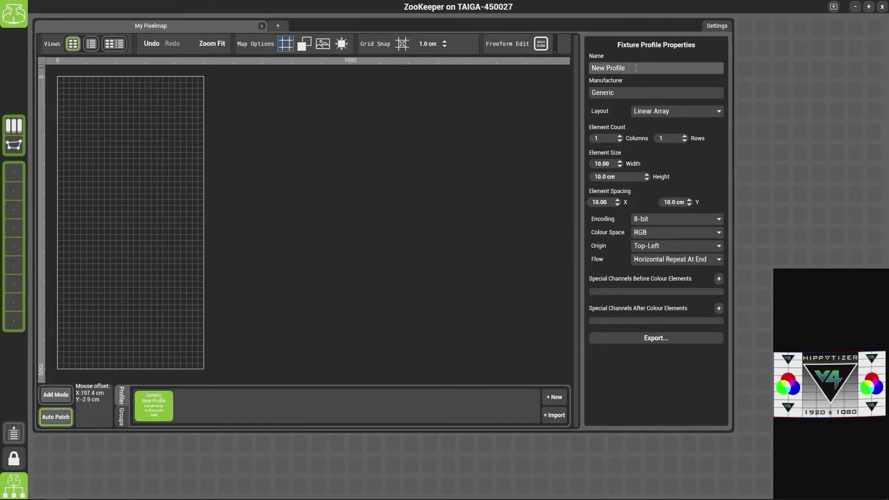
- Rename the profile to 'LED strip', keeping Generic as manufacturer and Linear Array layout
left_click_drag(636, 68, 565, 62)
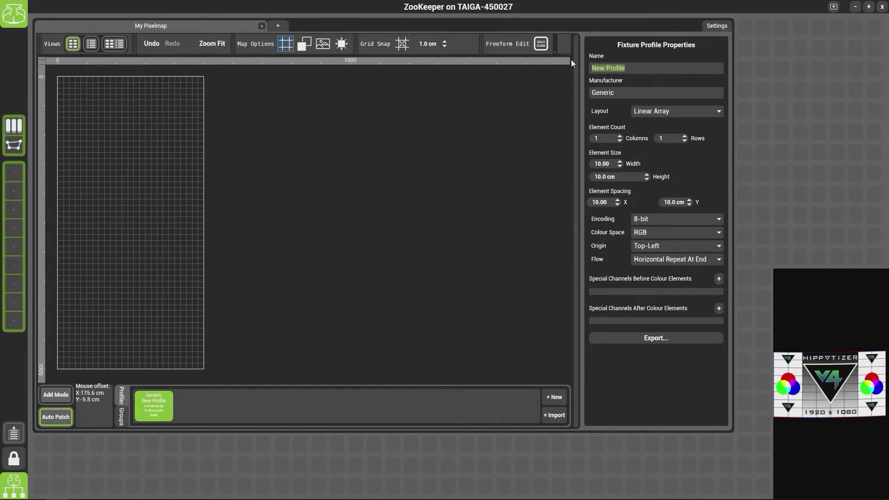
type("LED strip")
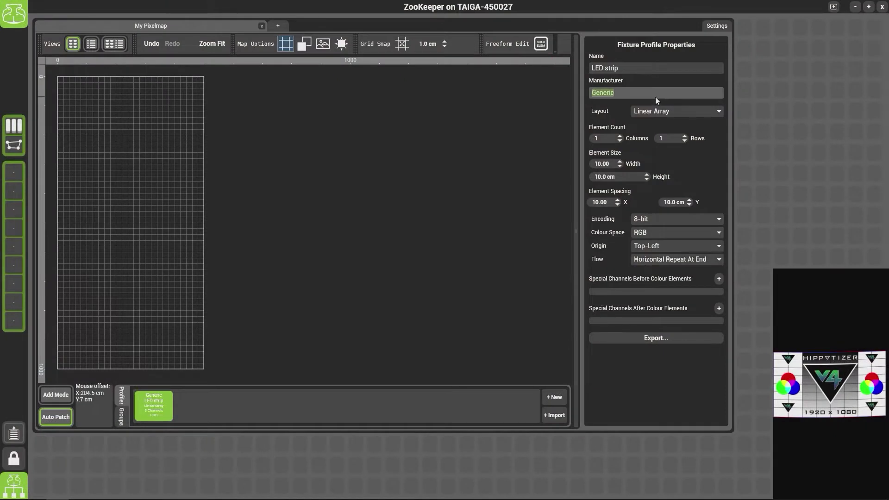
left_click(653, 97)
left_click(682, 116)
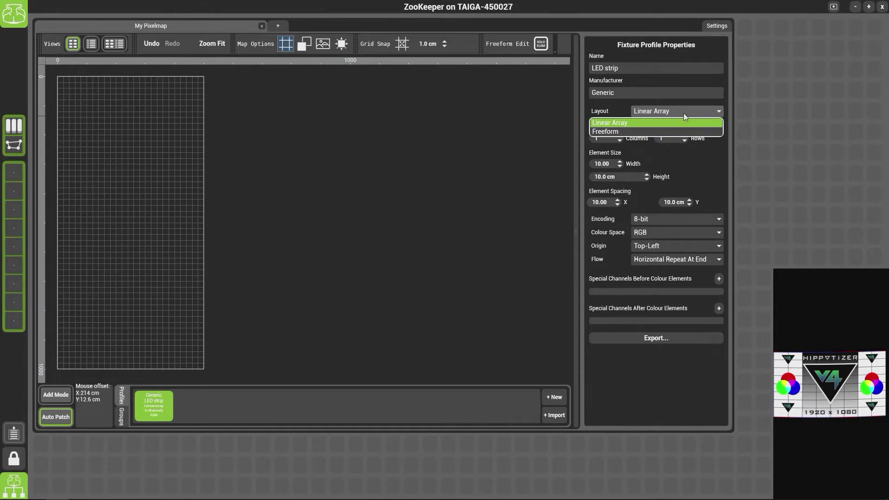
left_click(683, 113)
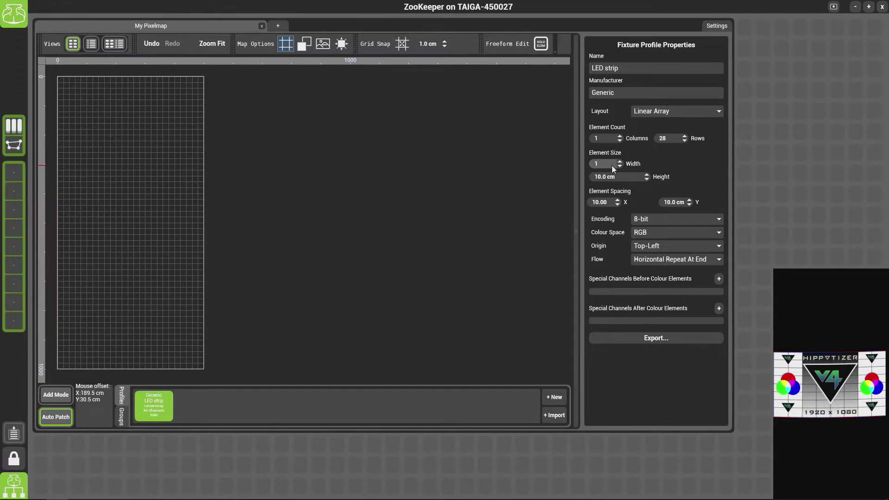
- Set the element height to 1 cm and the X and Y element spacing to 3.5 cm
left_click(613, 177)
type("1")
key("Return")
left_click(601, 202)
type("3.5")
key("Return")
left_click(667, 202)
type("3.5")
- Keep 8-bit encoding and change the colour space from RGB to GRB
left_click(656, 219)
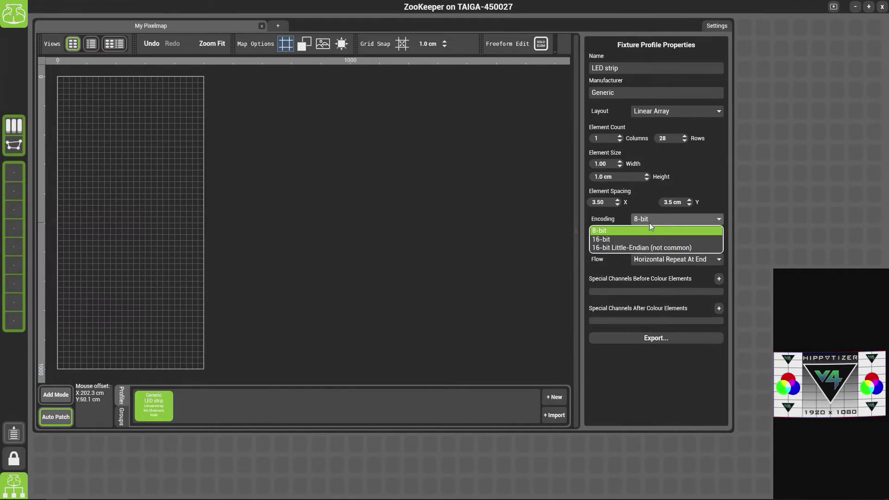
left_click(647, 229)
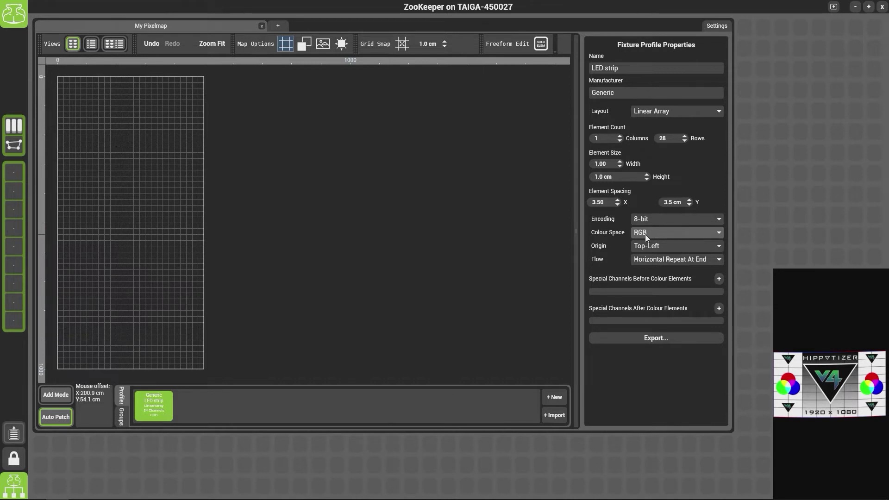
left_click(645, 234)
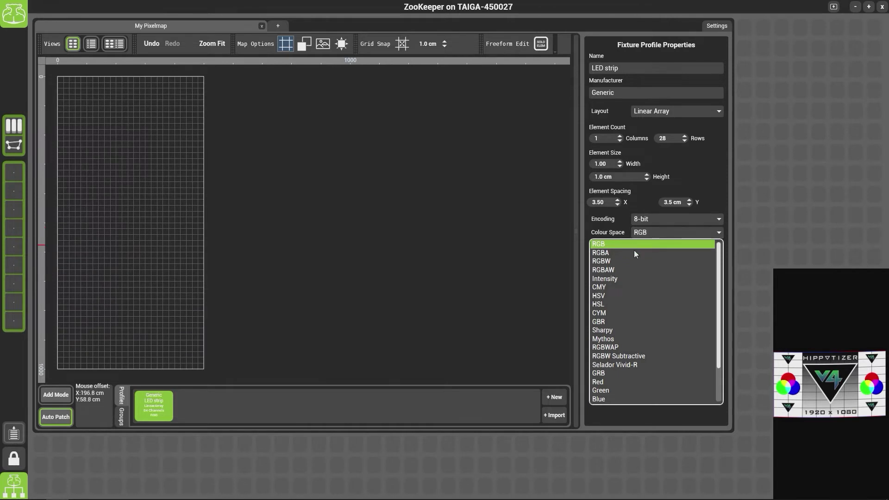
left_click(619, 374)
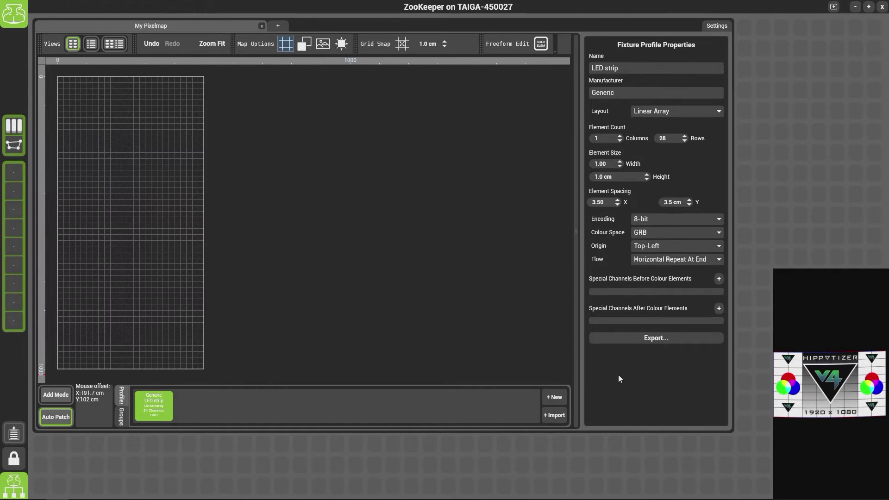
- Set the profile origin to Bottom-Left and the flow to Vertical Flip At End
left_click(673, 246)
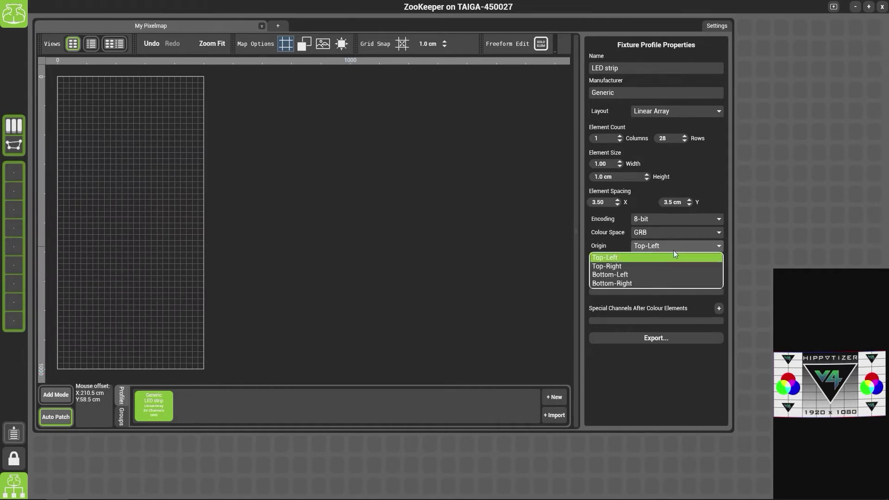
left_click(665, 275)
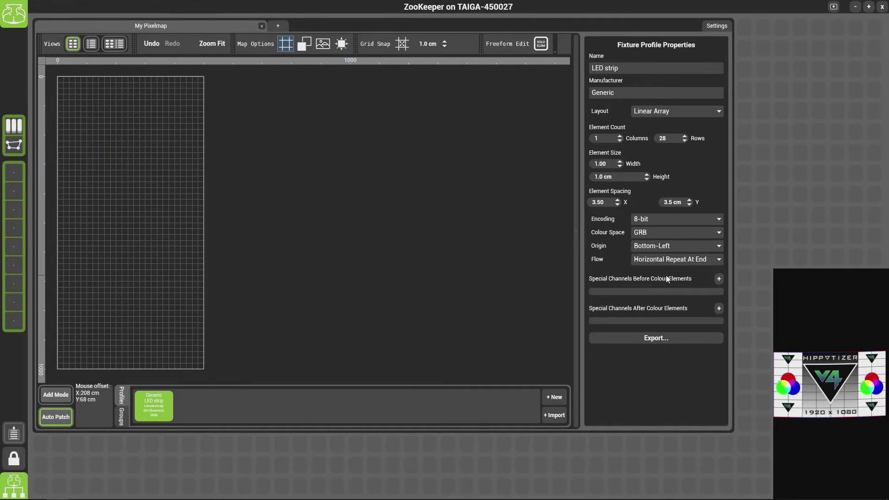
left_click(664, 263)
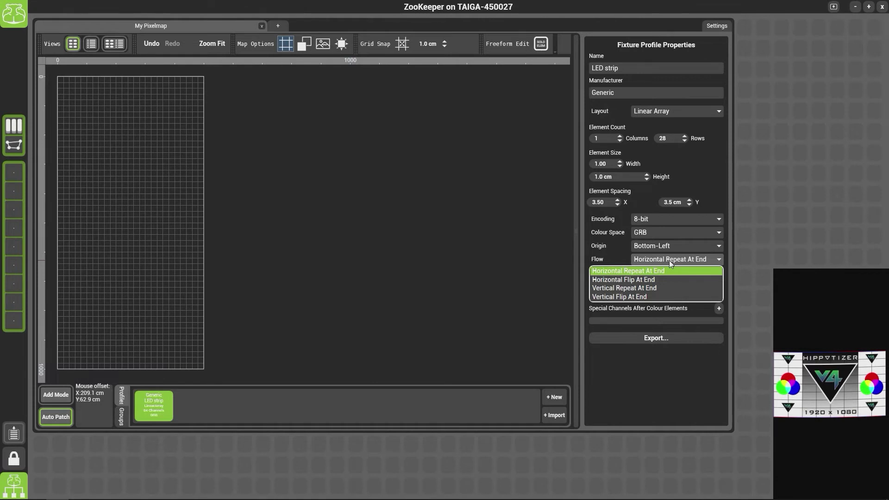
left_click(662, 299)
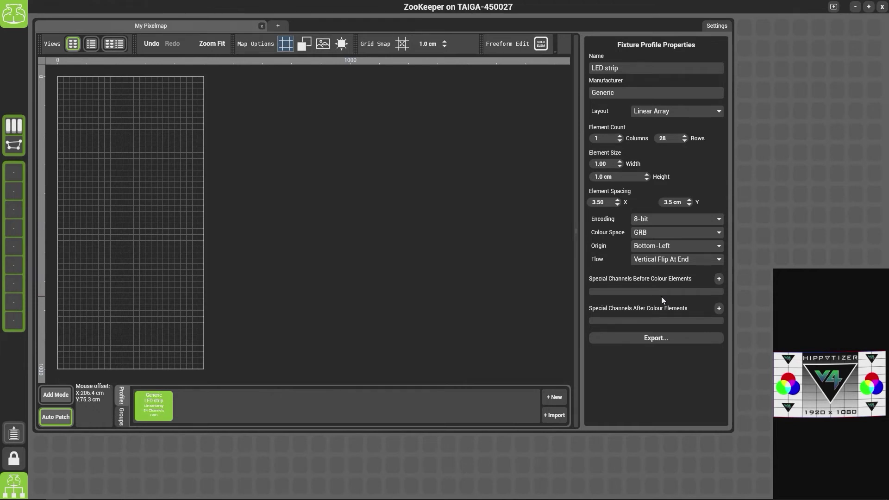
left_click(662, 340)
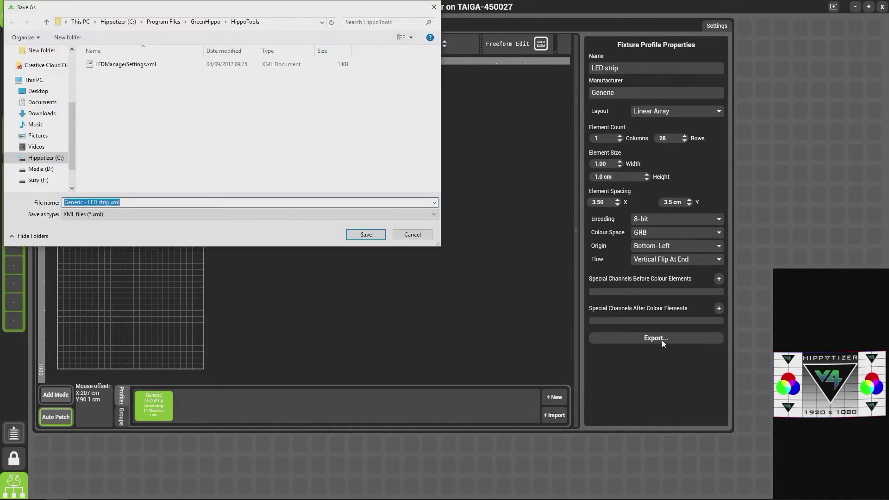
left_click(416, 240)
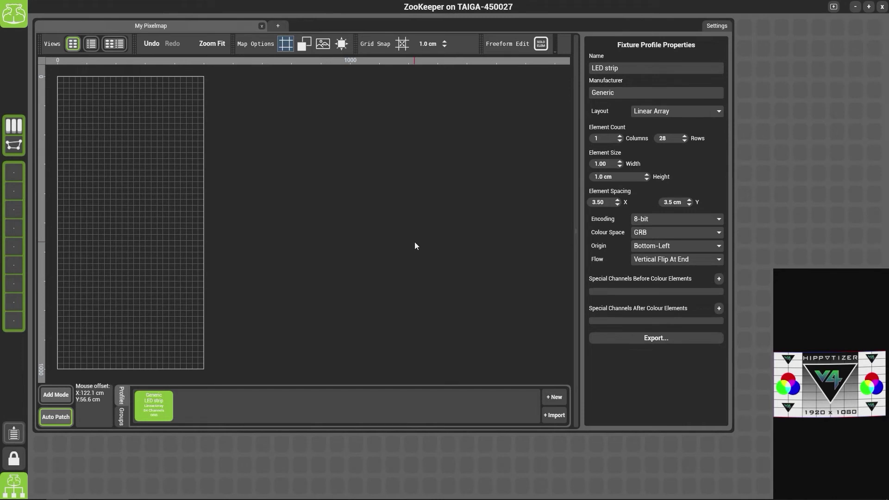
- Place five LED strip fixtures left to right across the pixel map, then select the third
left_click(57, 397)
left_click(76, 253)
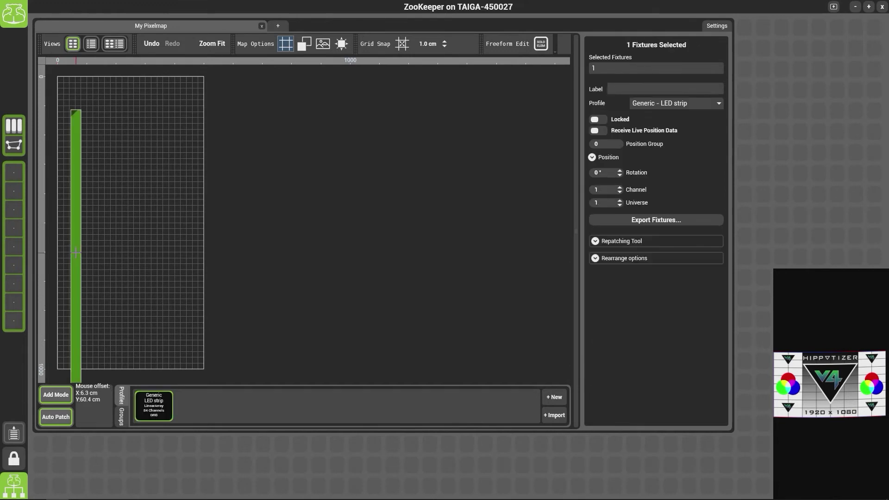
left_click(102, 244)
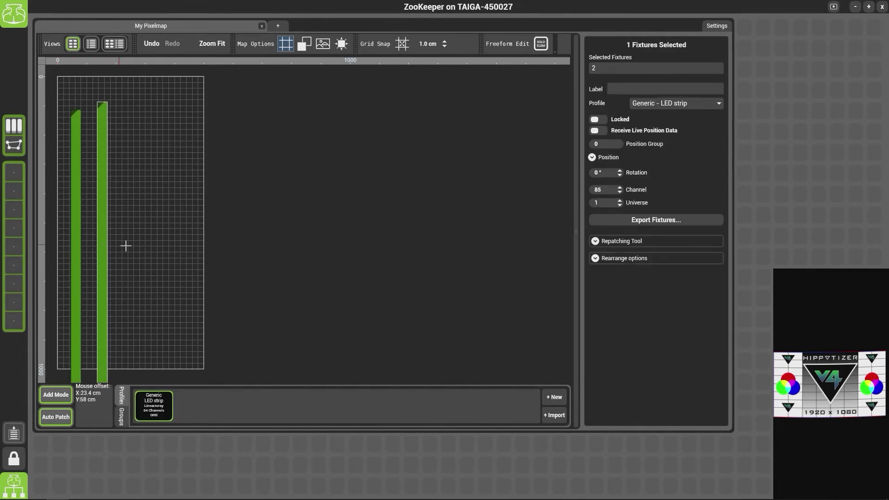
left_click(126, 245)
left_click(157, 245)
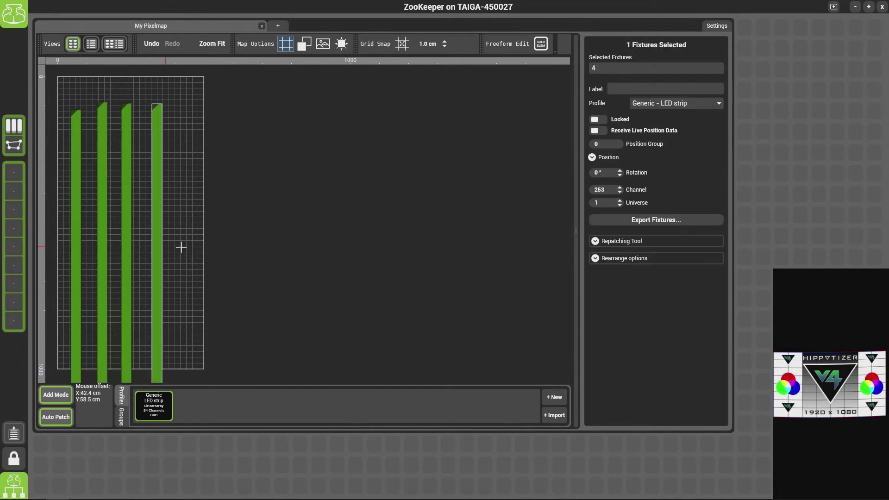
left_click(182, 247)
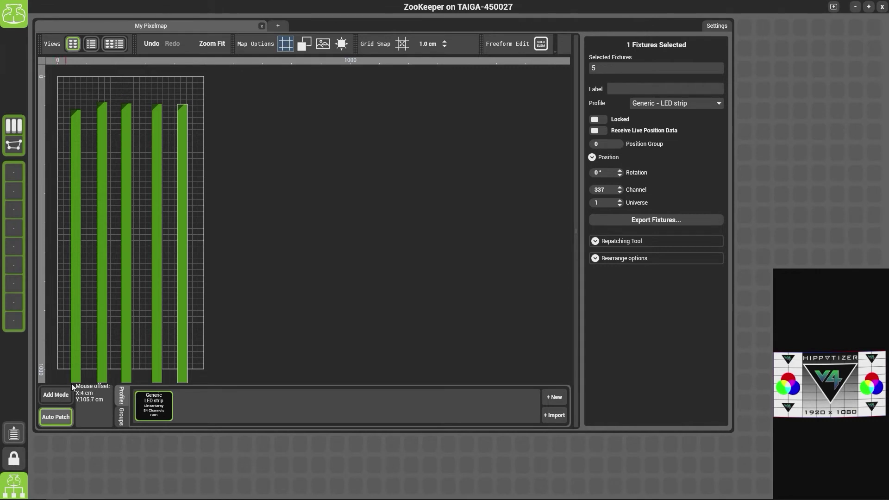
left_click(126, 338)
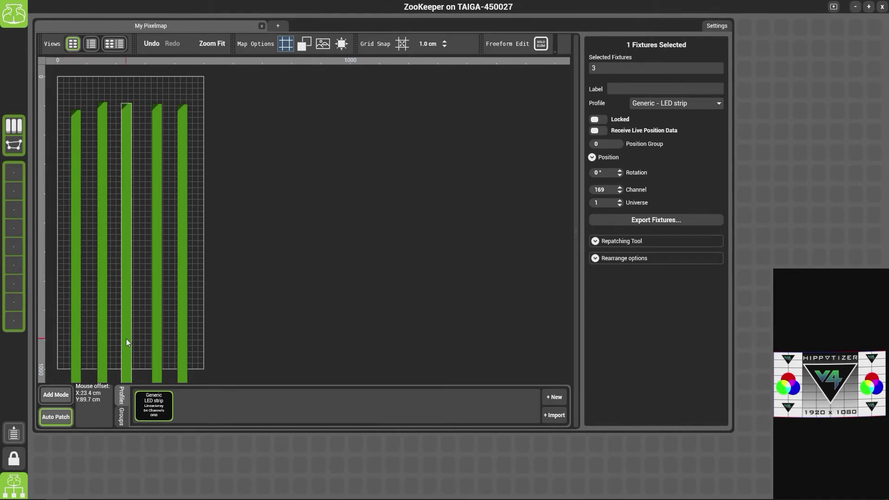
- Position the third strip at Center X 25 cm and Center Y 50 cm
left_click(592, 158)
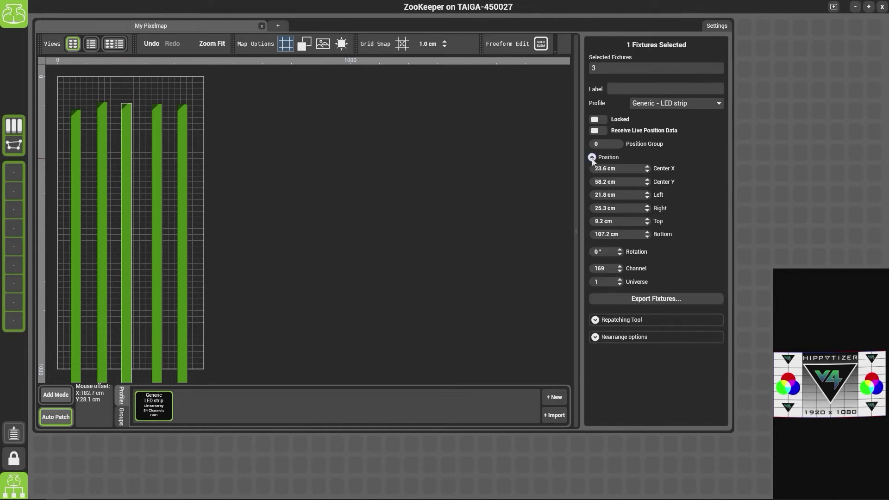
left_click(642, 171)
type("25")
key("Return")
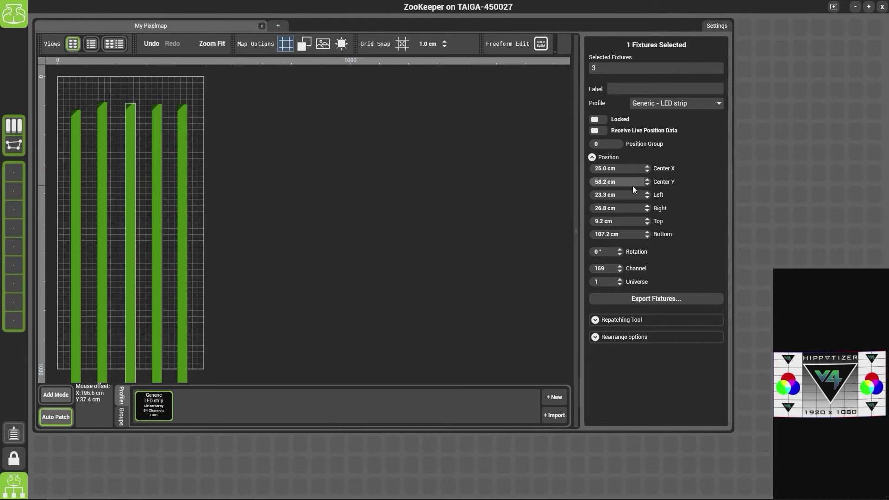
left_click(632, 185)
type("50")
key("Return")
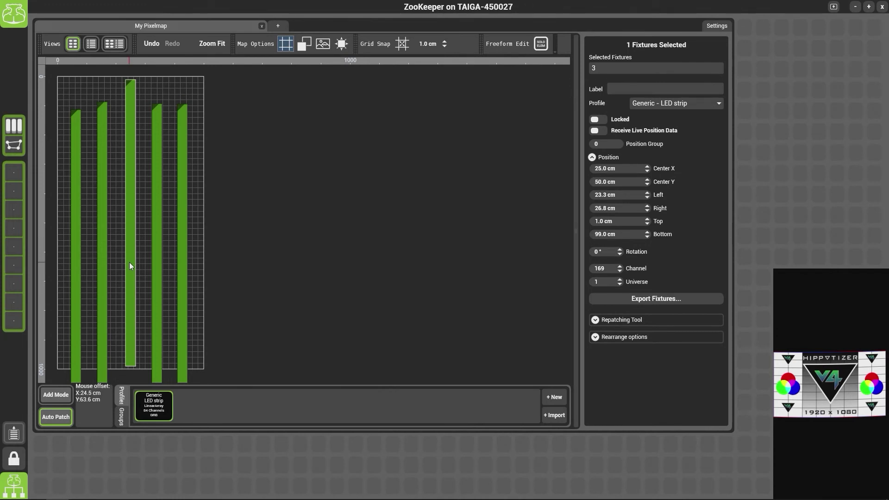
- Position the fourth strip at Center X 35 cm and Center Y 50 cm
left_click(157, 267)
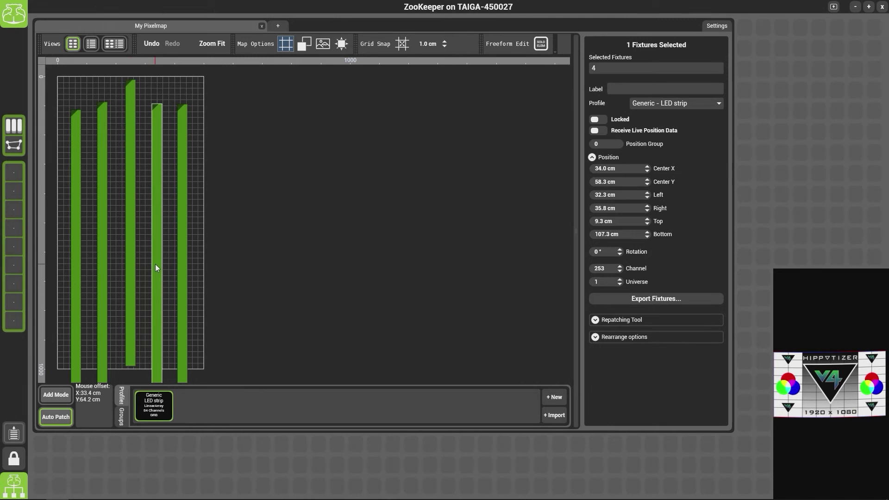
left_click(630, 171)
type("35")
key("Return")
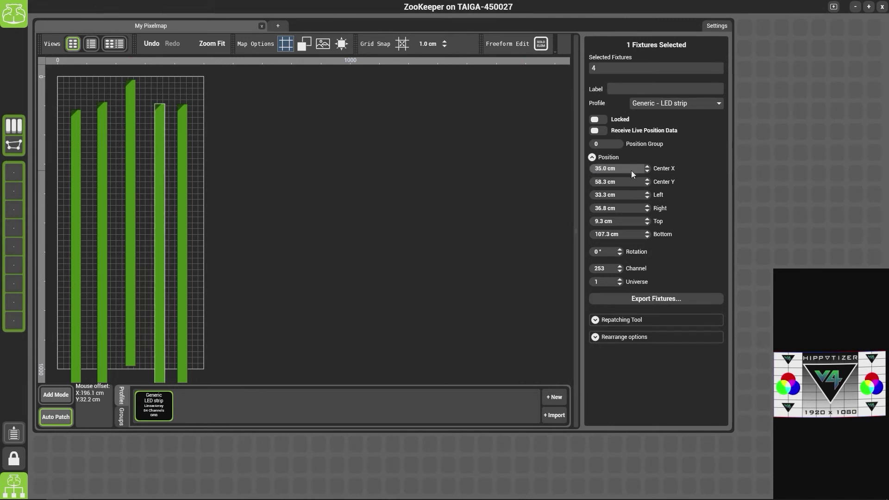
left_click(627, 180)
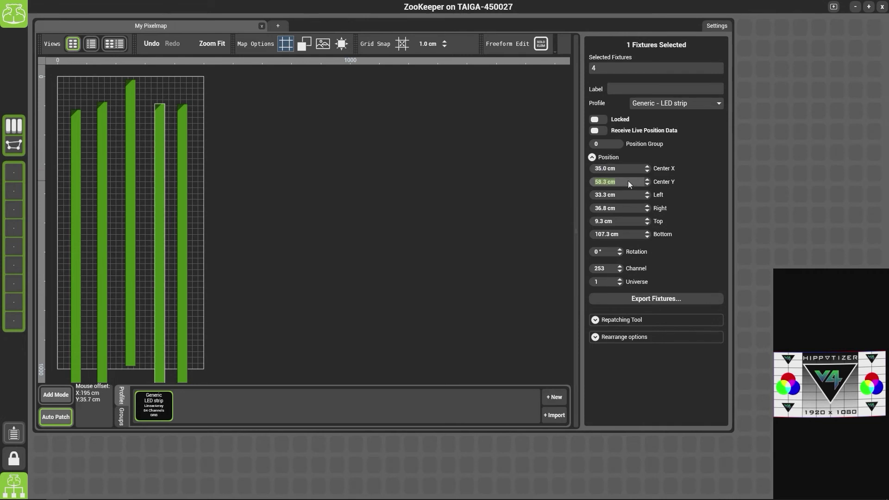
type("50")
key("Return")
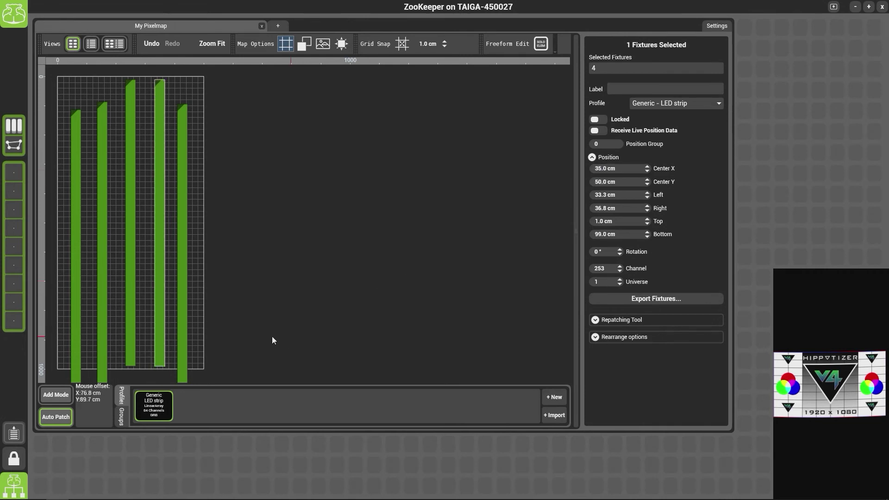
- Position the fifth strip at Center X 45 cm and Center Y 50 cm
left_click(183, 324)
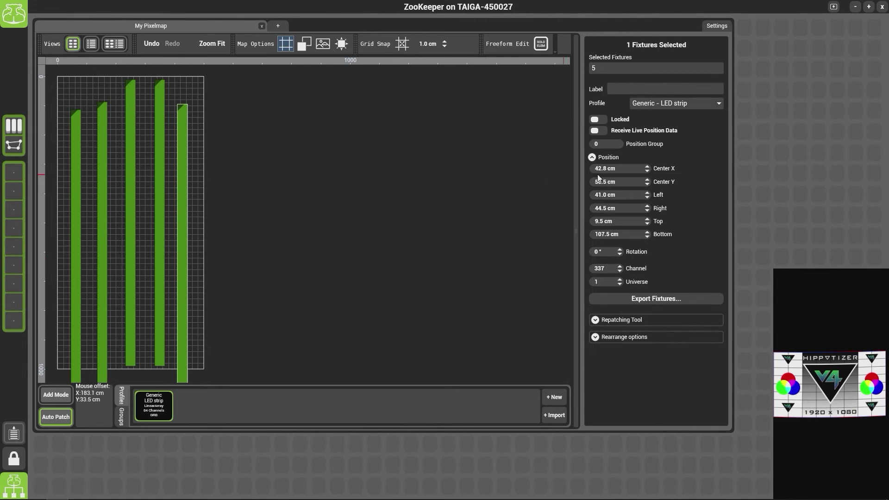
left_click(624, 168)
key("Return")
left_click(629, 178)
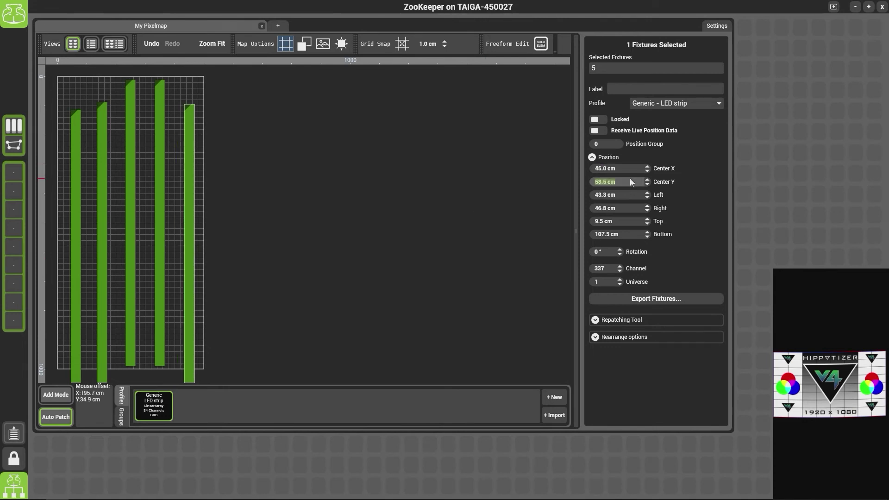
type("50")
key("Return")
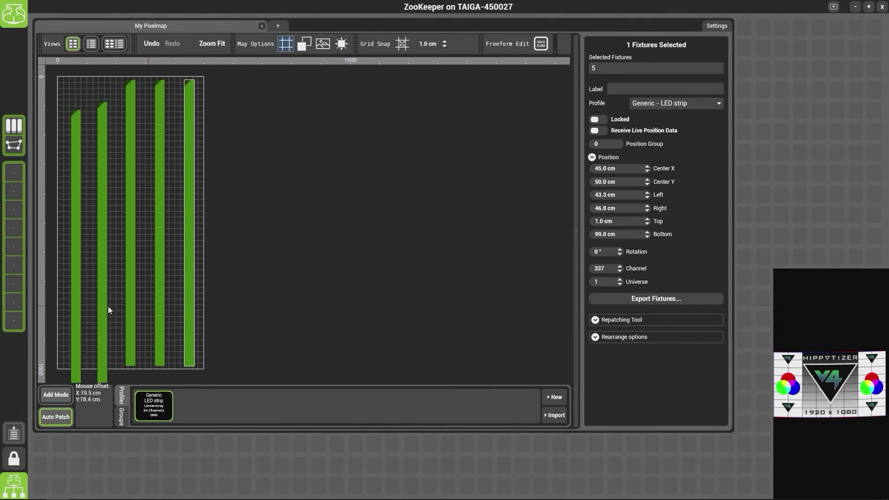
- Select all five strips, set their shared Center Y to 50 cm, then deselect
left_click_drag(218, 207, 42, 233)
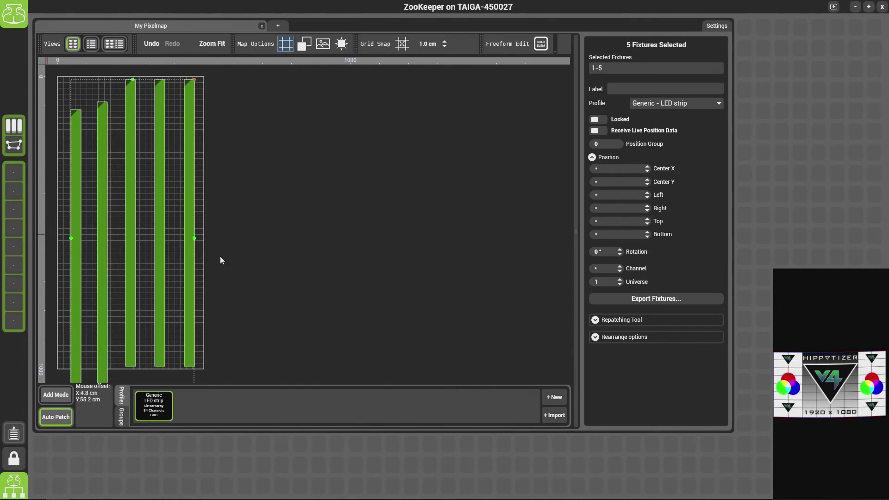
left_click(610, 184)
type("50")
key("Return")
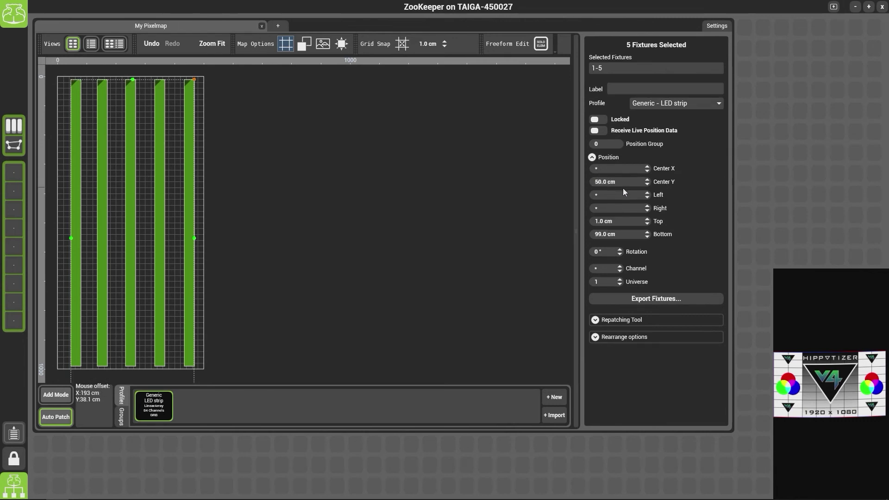
left_click(340, 265)
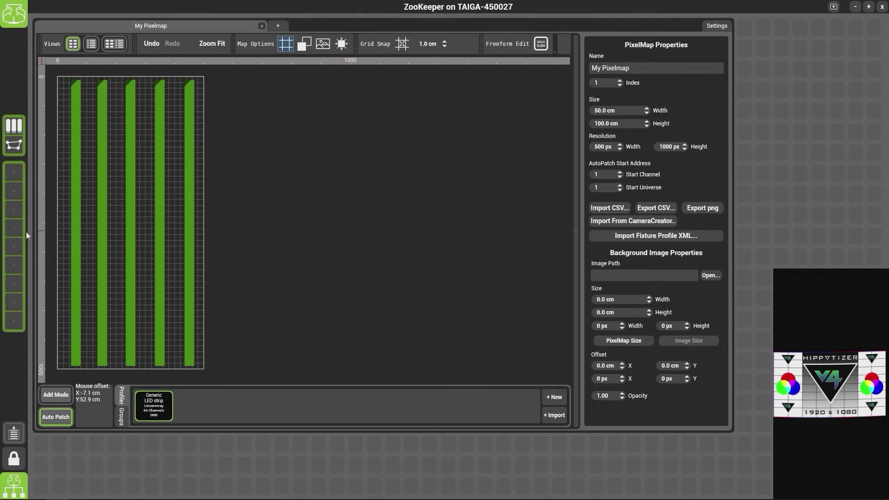
- Move the second strip to Center X 15 cm and the first strip to 5 cm
left_click(100, 220)
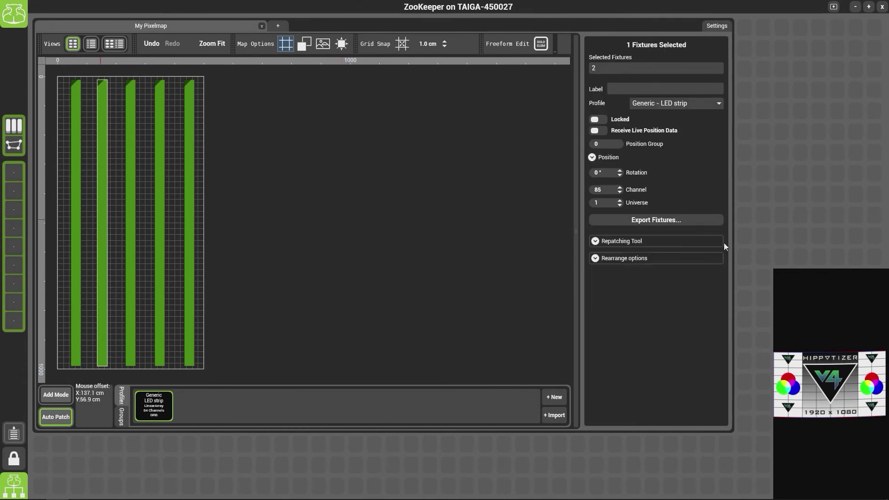
left_click(591, 157)
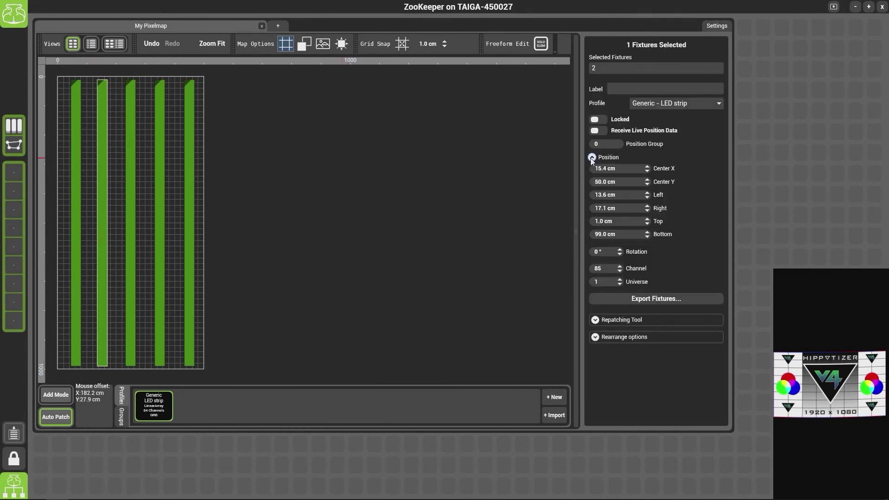
left_click(630, 170)
type("15")
key("Return")
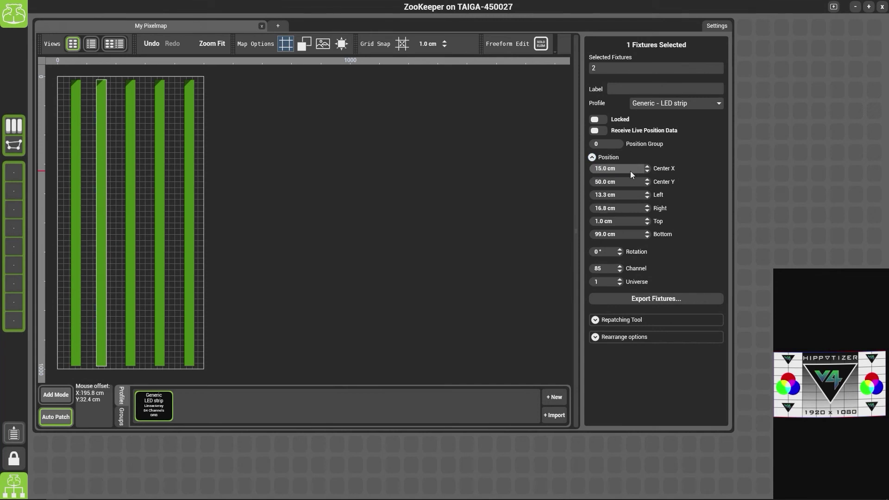
left_click(75, 215)
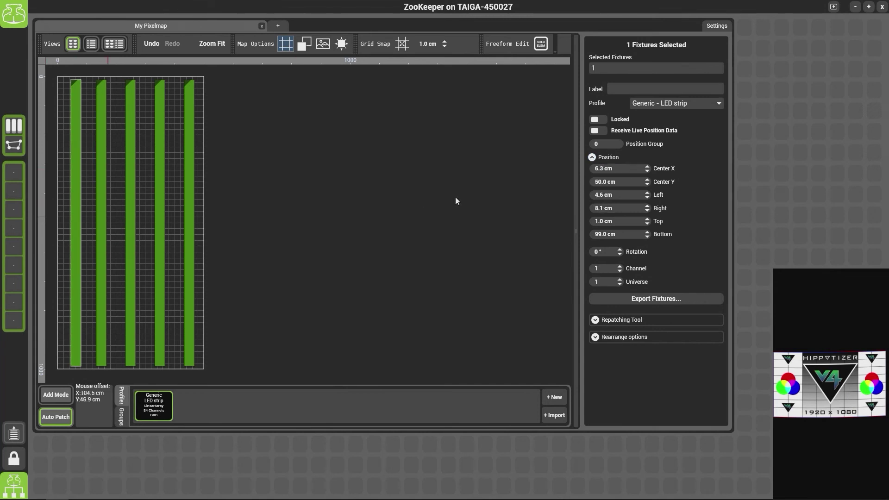
left_click(629, 168)
type("5")
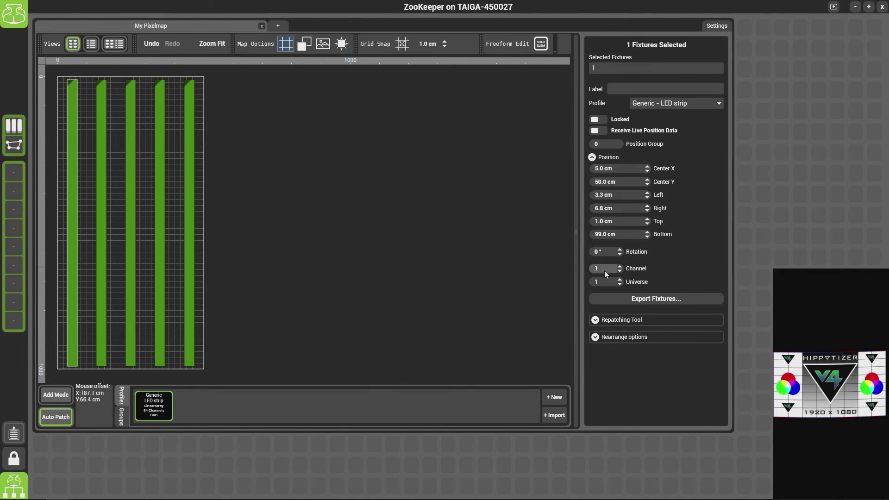
- Check the positions of strips two through five one by one
left_click(98, 302)
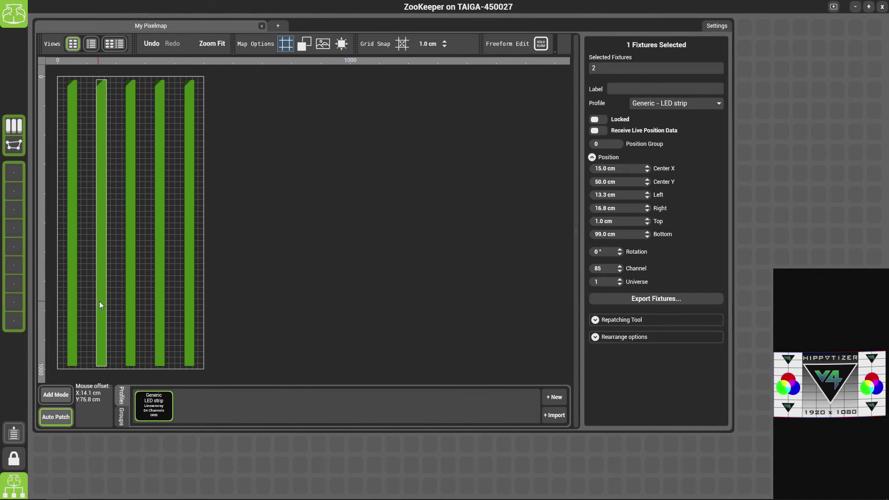
left_click(131, 288)
left_click(165, 283)
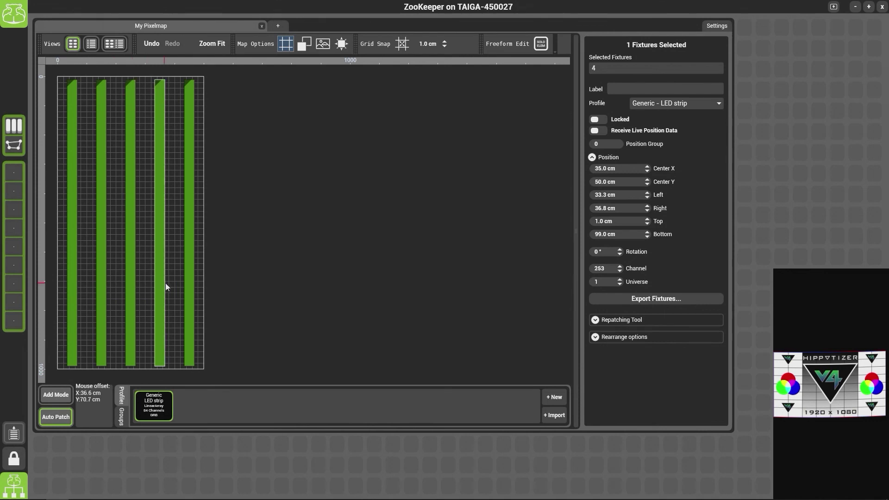
left_click(190, 275)
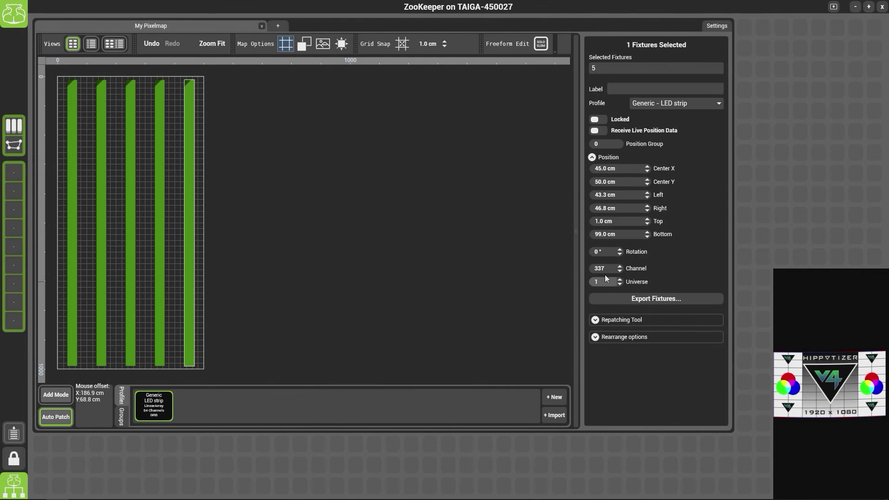